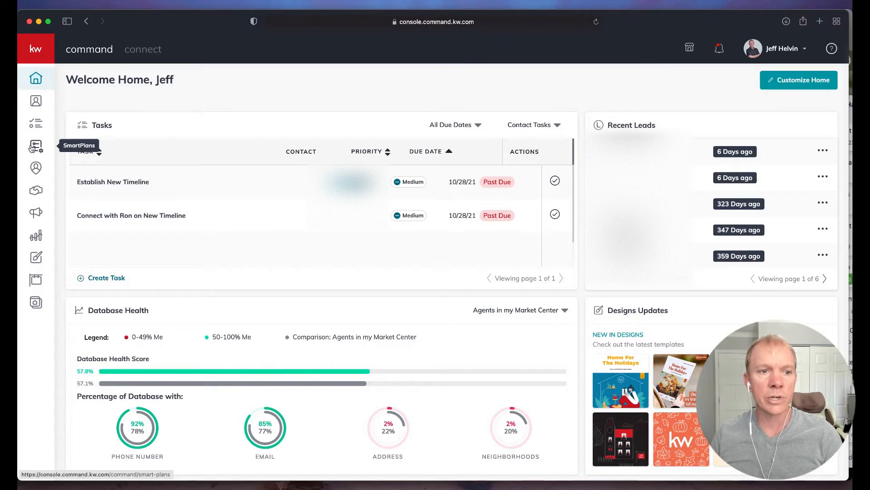
- Open the SmartPlans list, look through the existing people plans and check the other accounts available
left_click(33, 150)
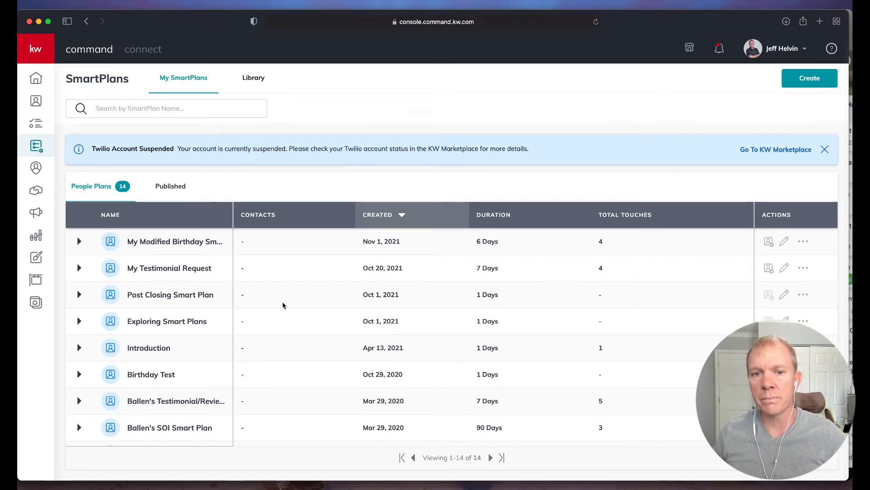
scroll(283, 305, "down", 1)
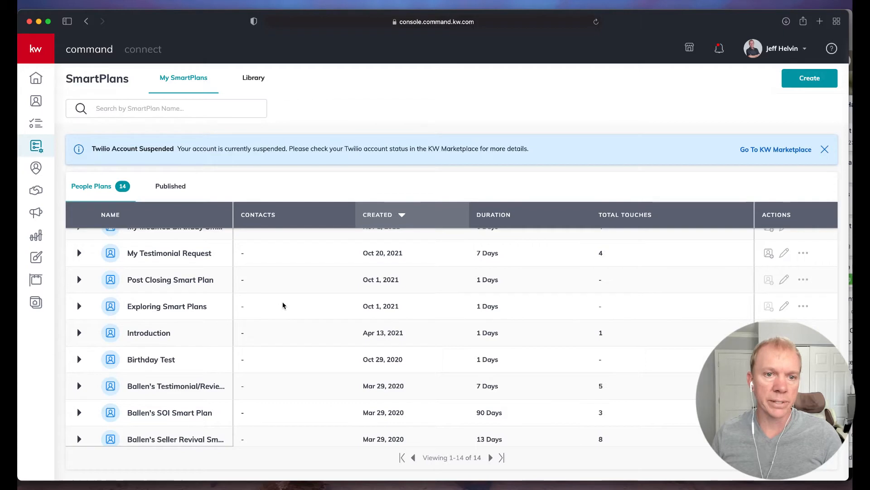
scroll(283, 306, "down", 5)
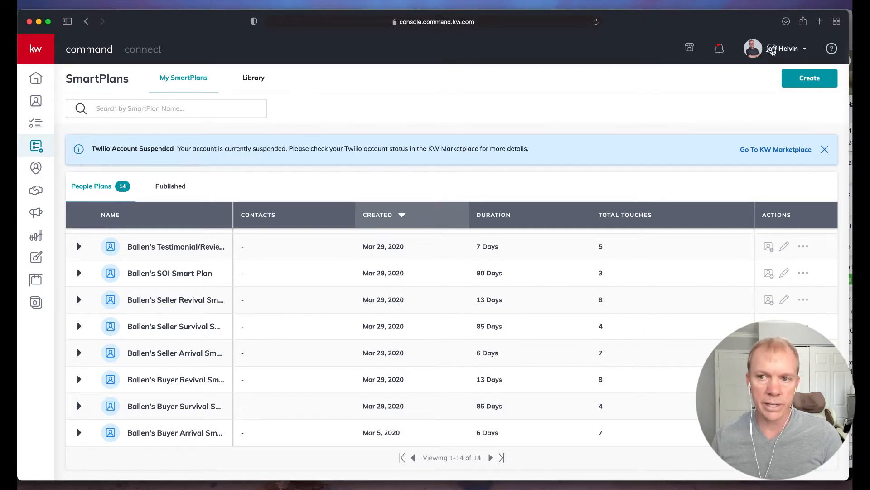
left_click(773, 49)
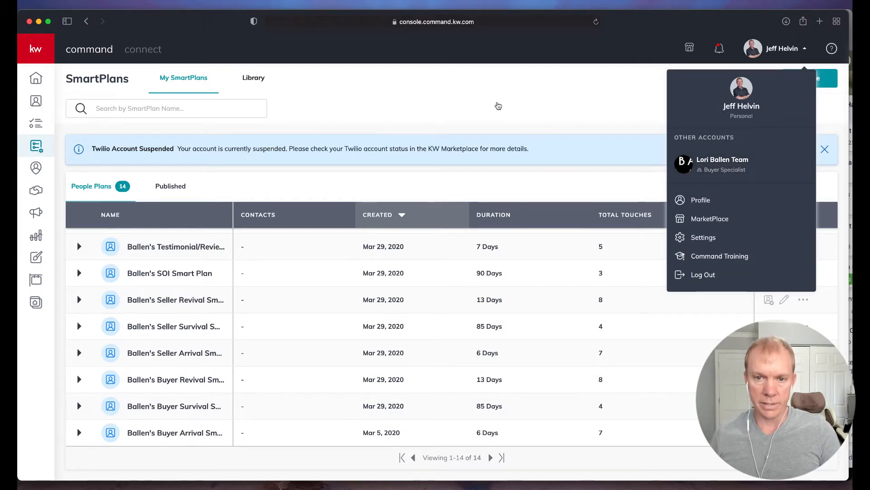
left_click(498, 105)
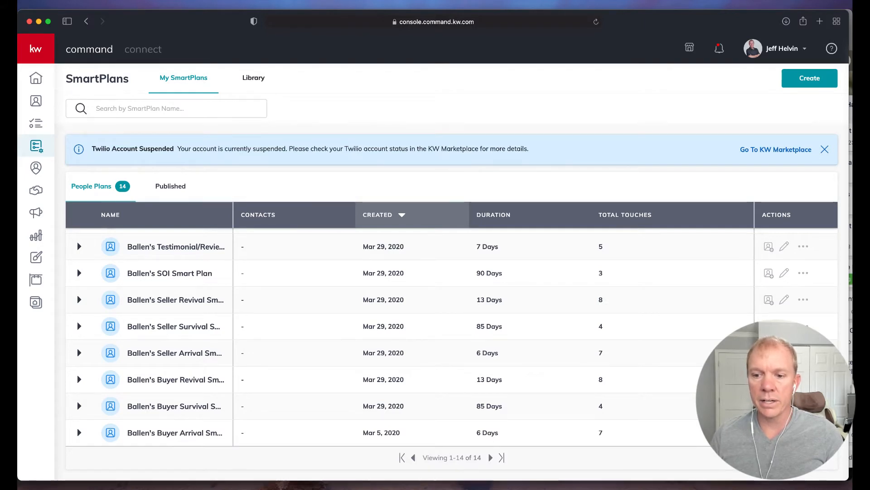
- Open Ballen's Buyer Arrival Smart Plan for editing and review the settings and text of its first SMS step
key("super+r")
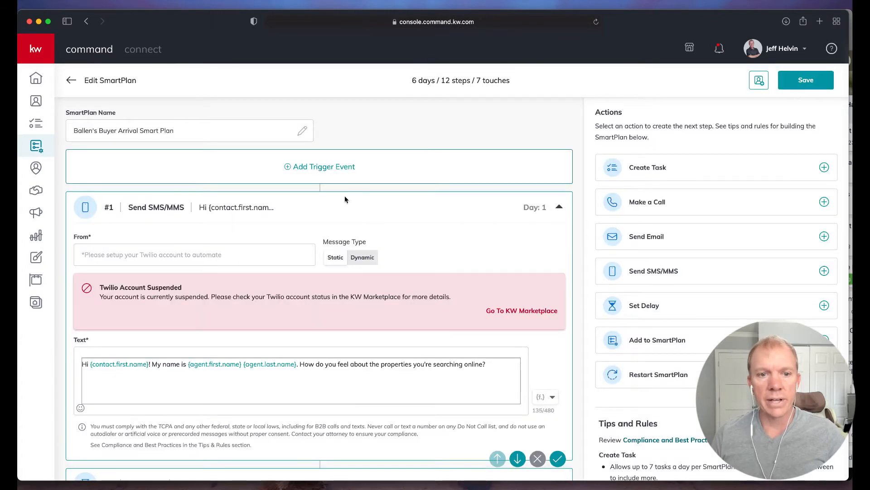
scroll(469, 244, "down", 1)
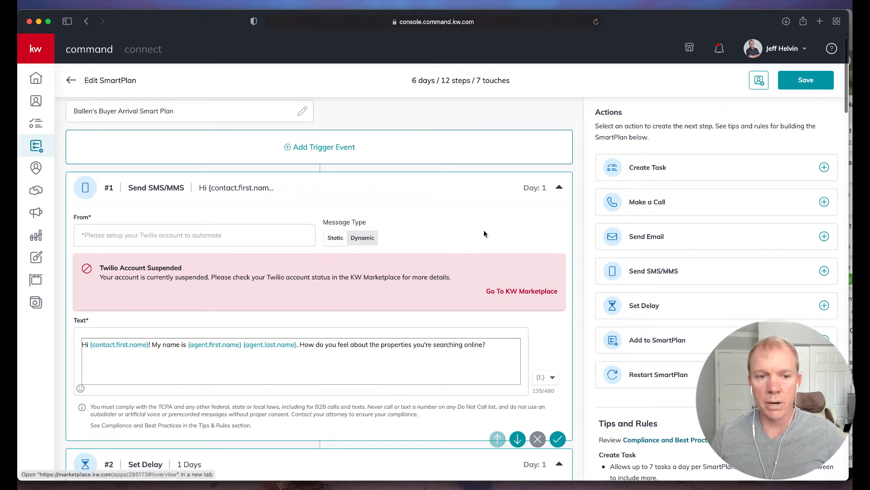
scroll(483, 232, "up", 1)
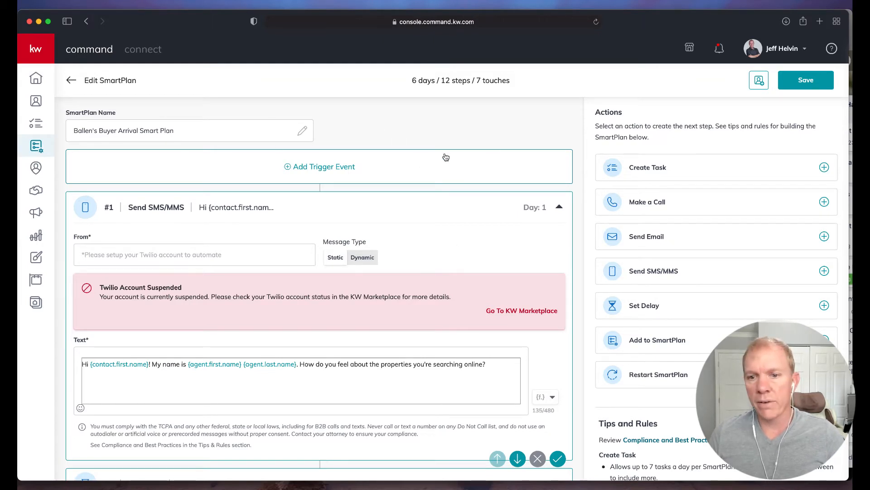
scroll(487, 151, "down", 1)
scroll(488, 153, "down", 1)
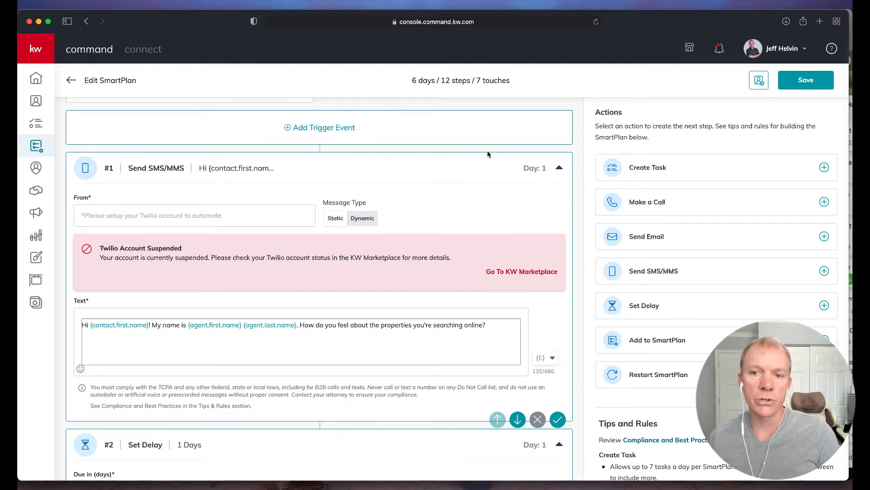
scroll(487, 154, "down", 3)
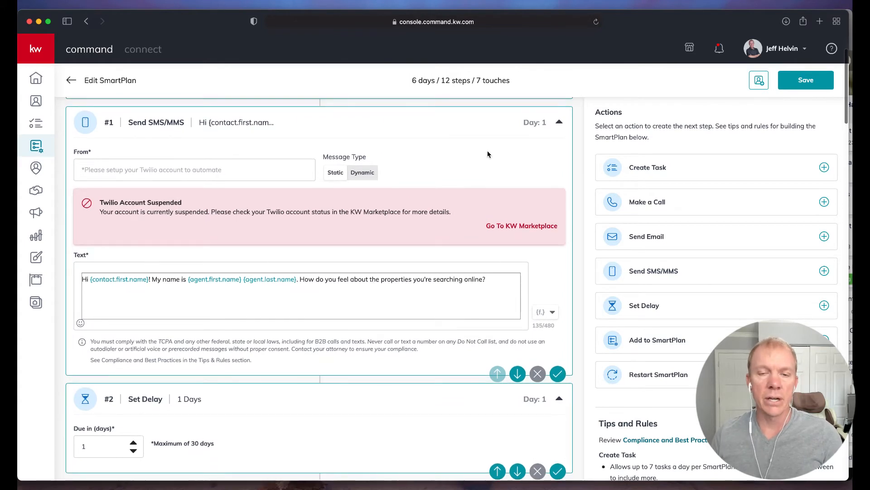
scroll(488, 154, "up", 1)
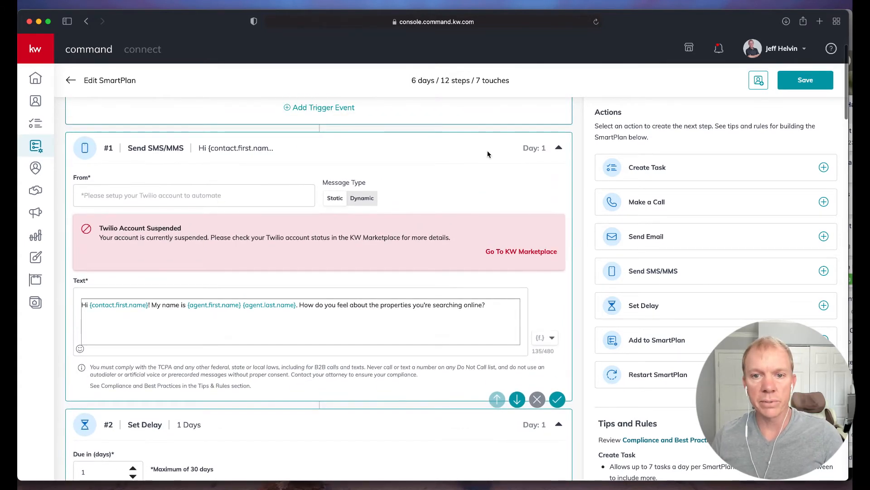
scroll(488, 154, "up", 1)
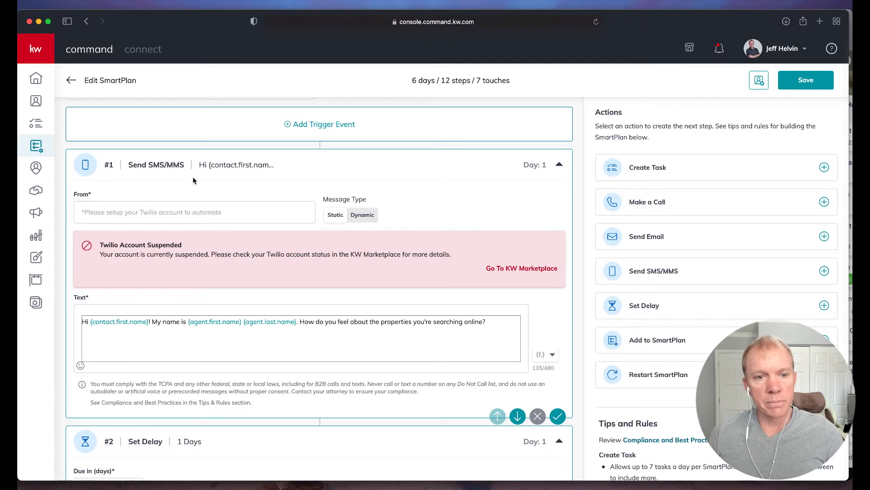
scroll(194, 173, "down", 1)
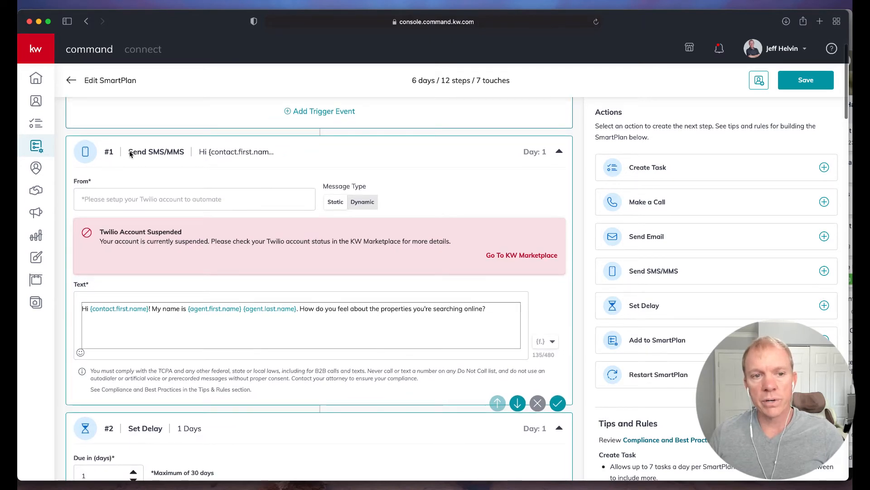
left_click_drag(131, 151, 236, 149)
left_click(379, 167)
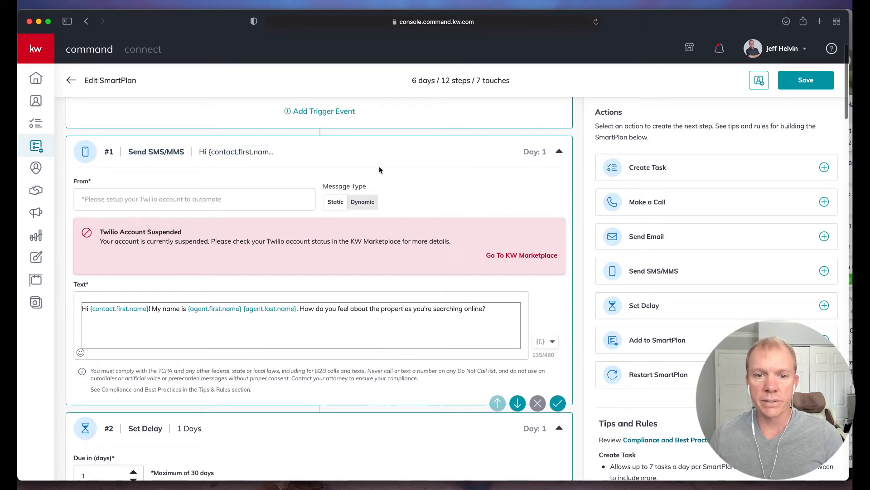
scroll(467, 177, "down", 1)
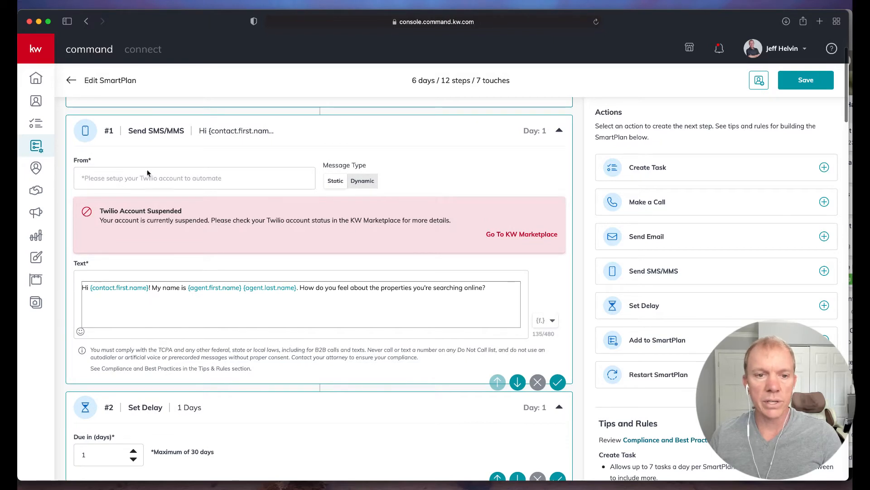
scroll(430, 183, "down", 4)
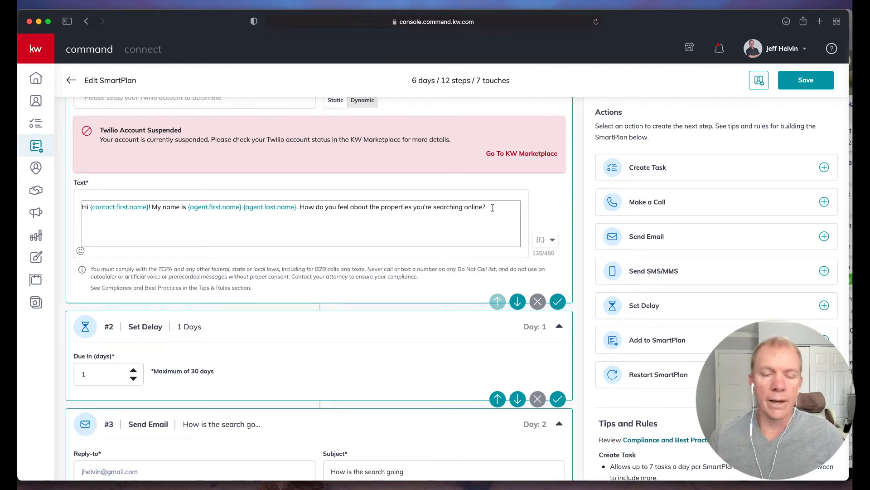
- Examine the plan's first delay, the day 2 email and the wording of the day 3 SMS message
scroll(222, 236, "down", 5)
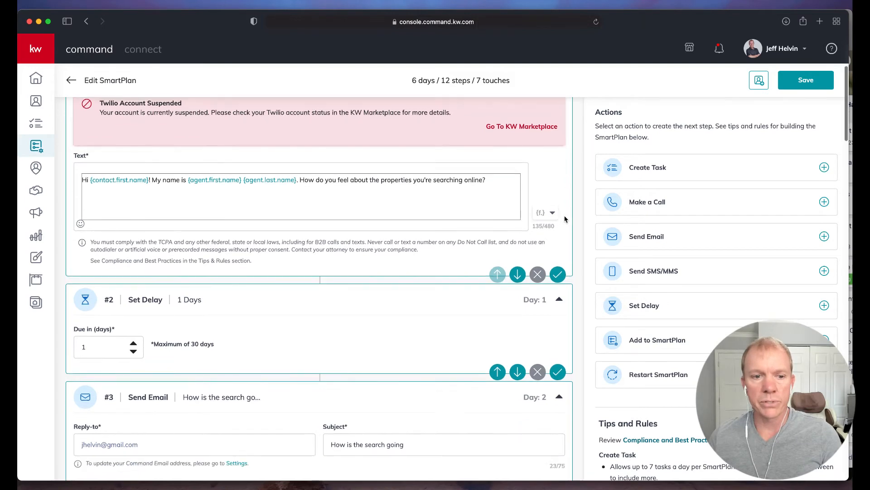
scroll(212, 238, "down", 3)
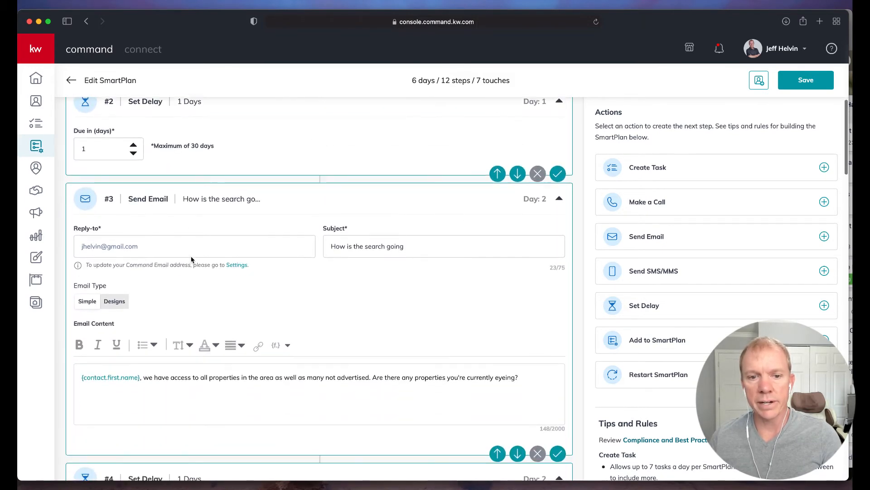
scroll(194, 341, "down", 1)
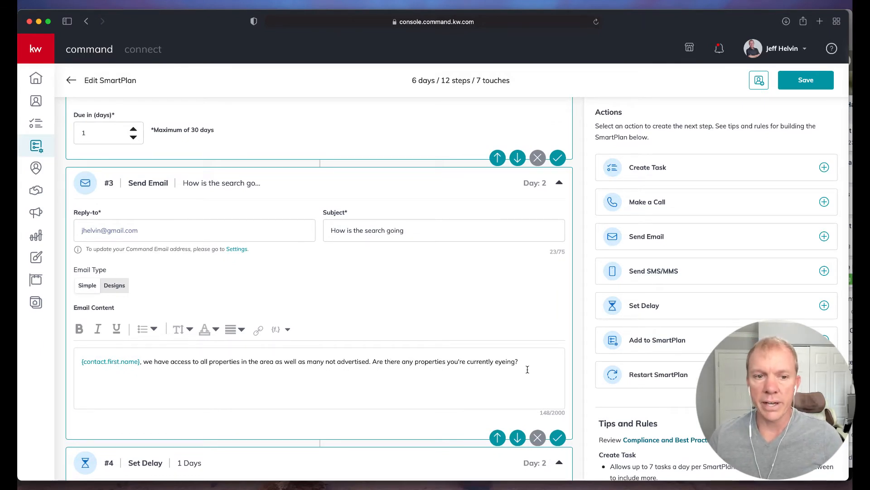
scroll(527, 369, "down", 5)
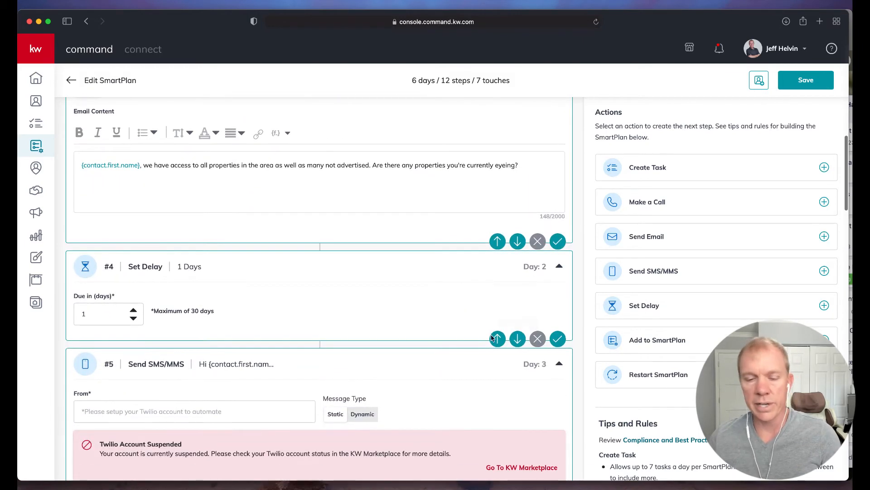
scroll(396, 304, "down", 2)
scroll(363, 331, "down", 3)
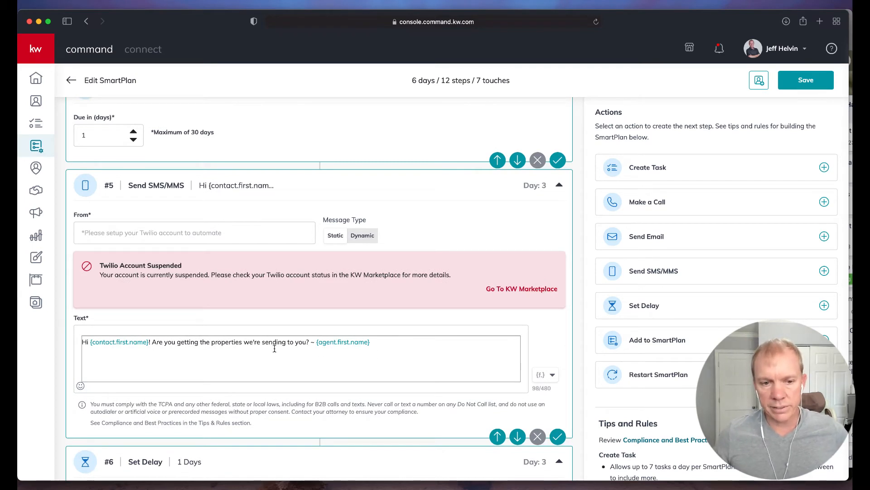
left_click(154, 342)
scroll(151, 342, "down", 1)
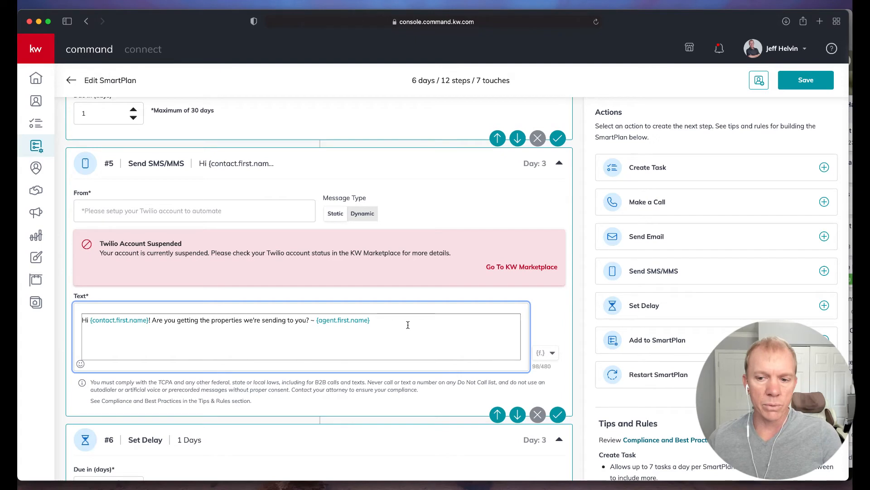
left_click_drag(166, 321, 245, 319)
double_click(276, 321)
left_click(189, 320)
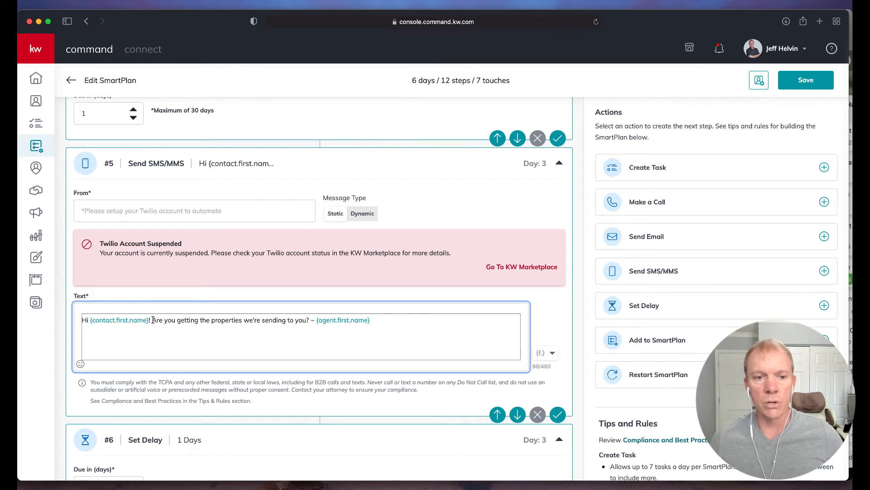
- Replace the question in the day 3 SMS with "We'd love to send you more properties, what is it that you are looking for?"
left_click_drag(153, 321, 307, 321)
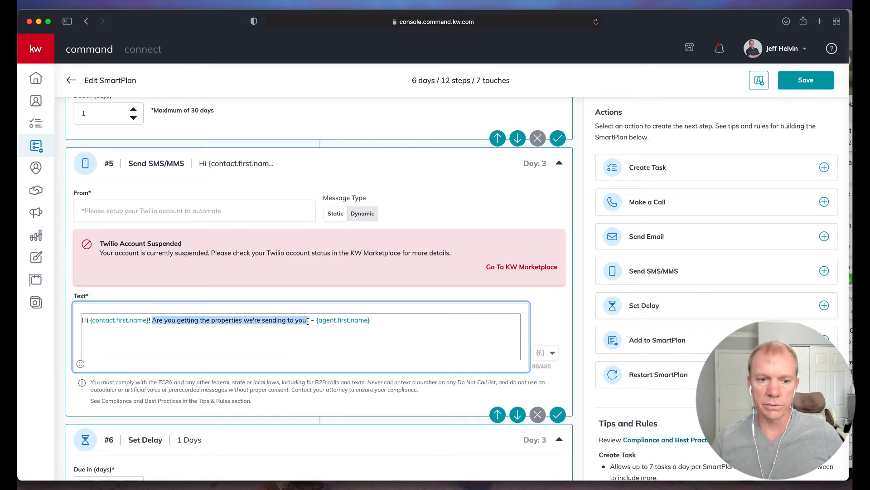
key("BackSpace")
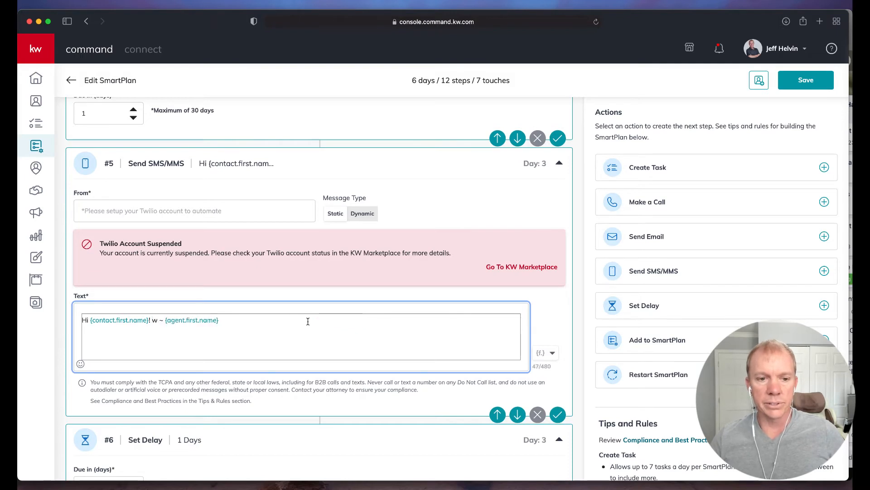
type("W")
type("e'd love to send ")
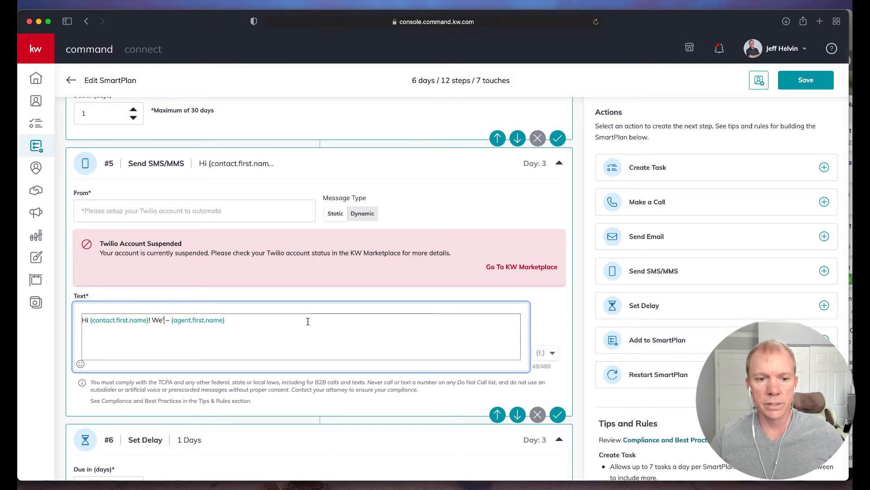
type("you ore")
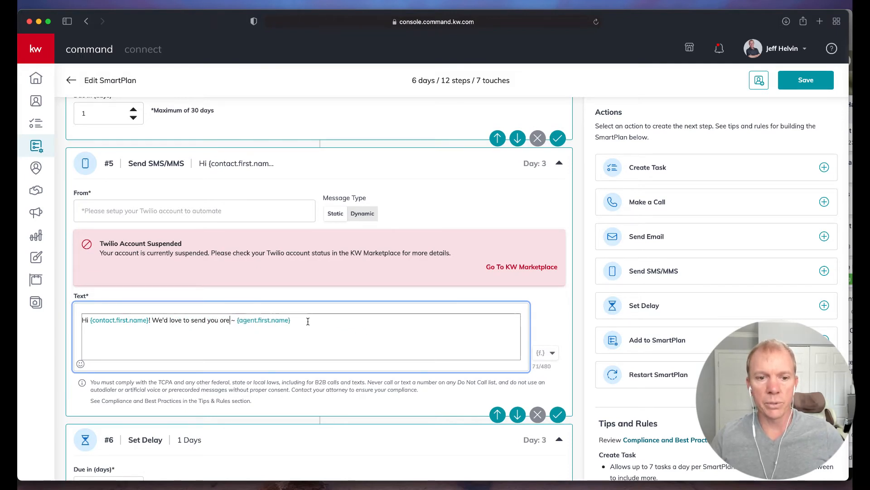
key("BackSpace")
key("BackSpace")
type("more pr")
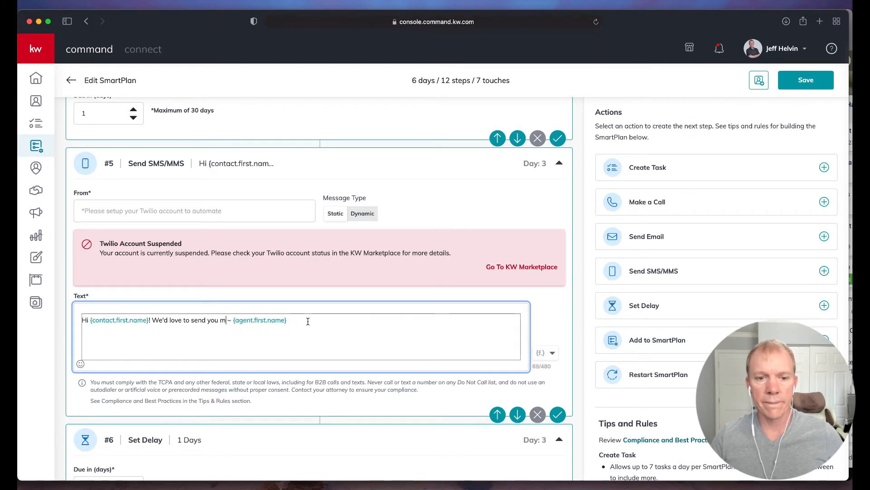
type("operties, what")
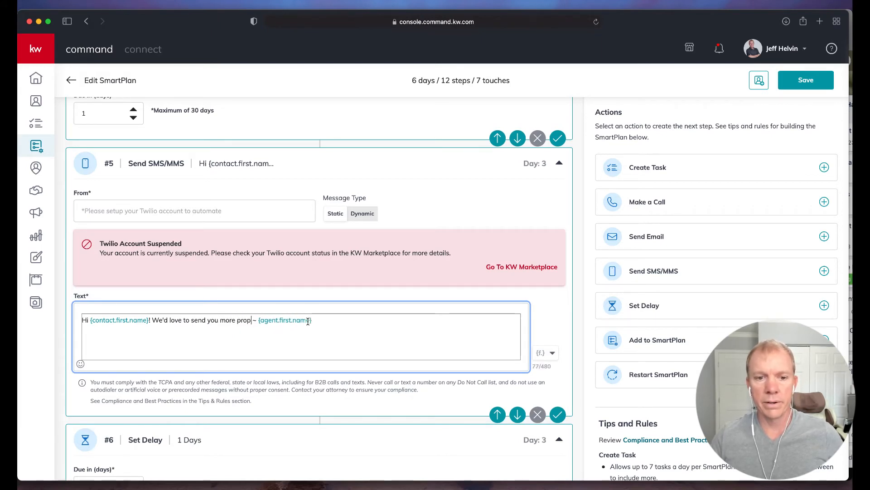
type(" is it that you are look")
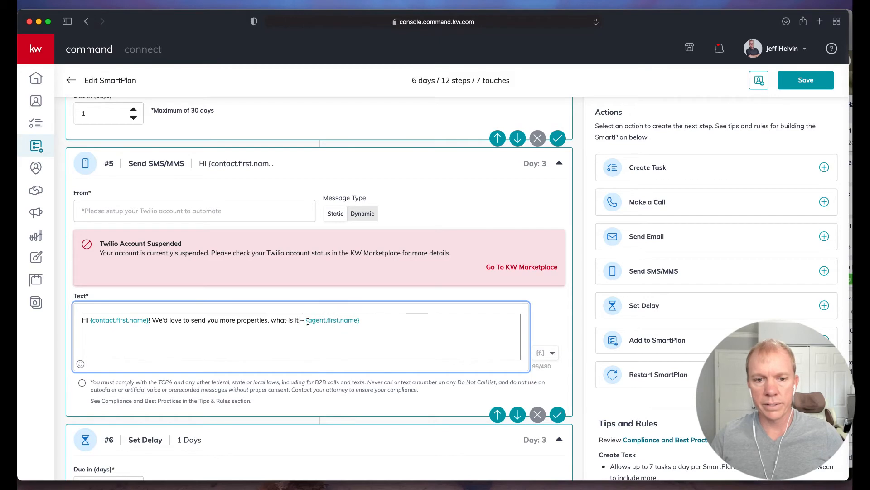
type("ing for?")
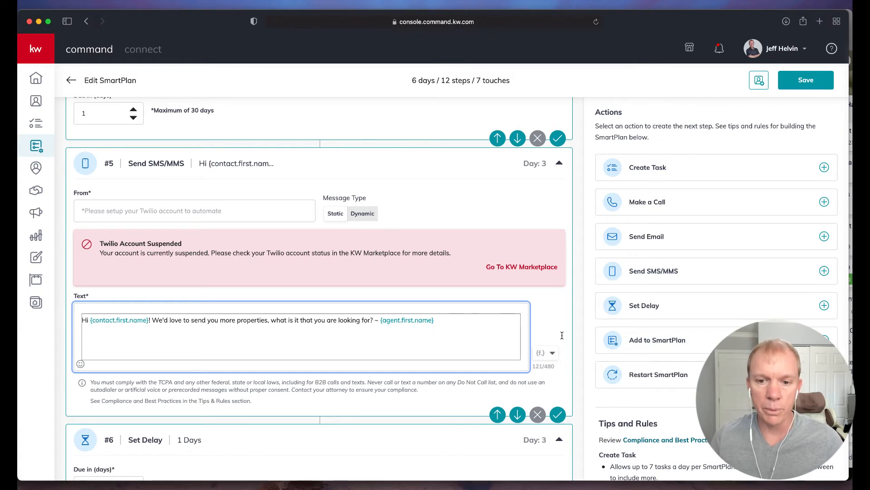
- Add an Add to SmartPlan action at the end of the plan, after the Buyer Arrival Smart Plan Complete task
scroll(562, 335, "up", 1)
scroll(573, 346, "down", 10)
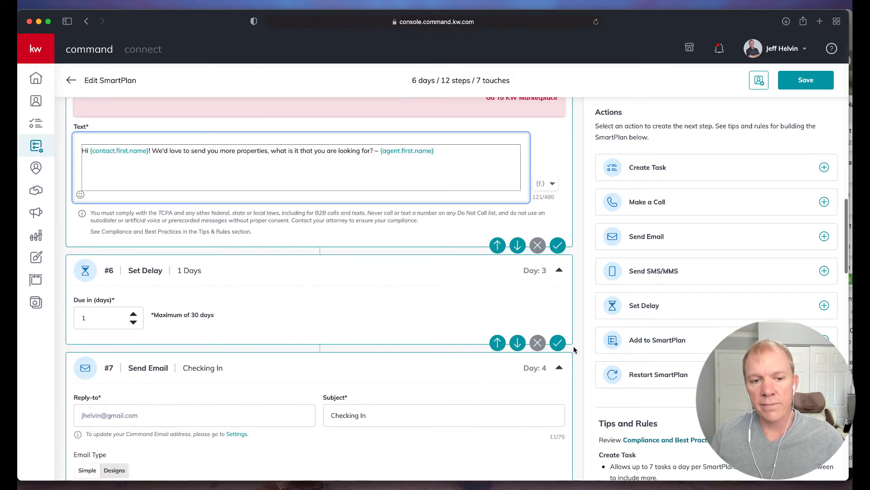
scroll(568, 335, "down", 15)
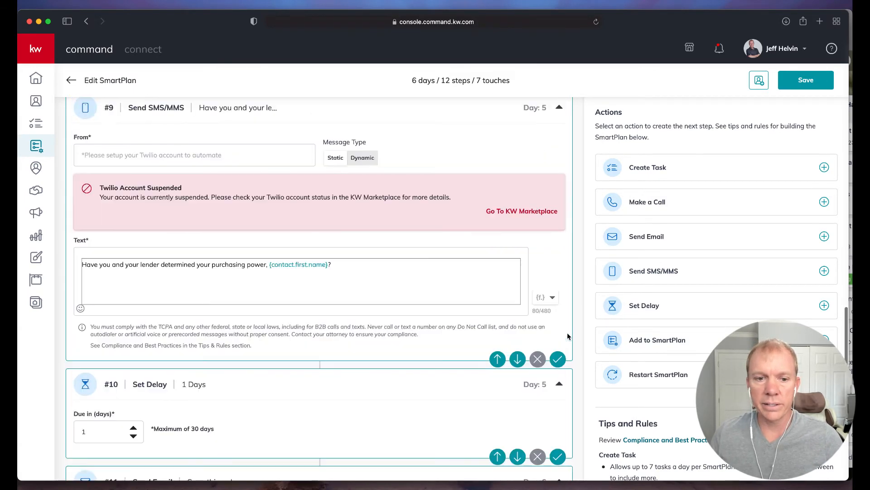
scroll(568, 335, "down", 6)
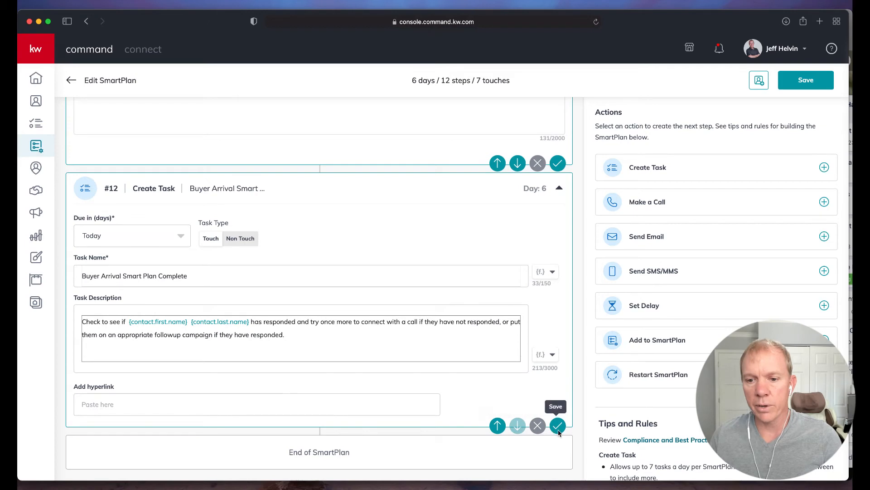
left_click_drag(662, 345, 591, 379)
left_click(615, 342)
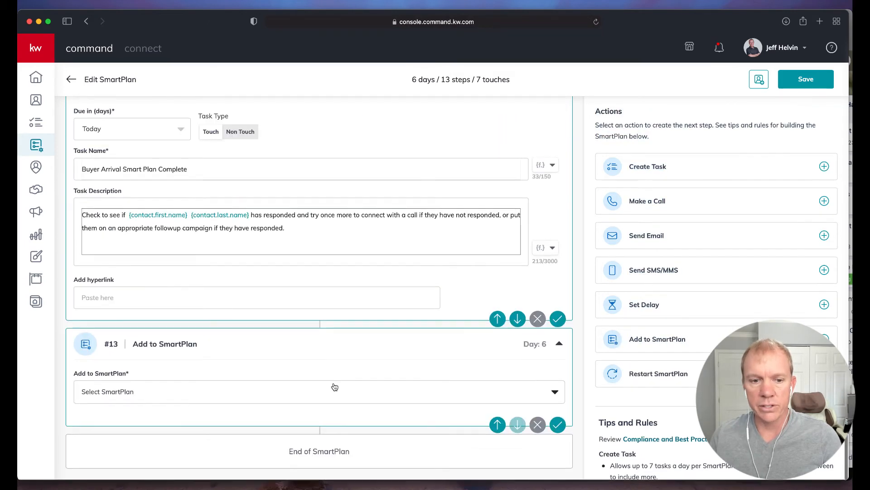
- Choose Ballen's SOI Smart Plan as the follow-up plan in the Add to SmartPlan action, step #13
left_click(164, 394)
scroll(165, 401, "down", 3)
scroll(164, 402, "down", 2)
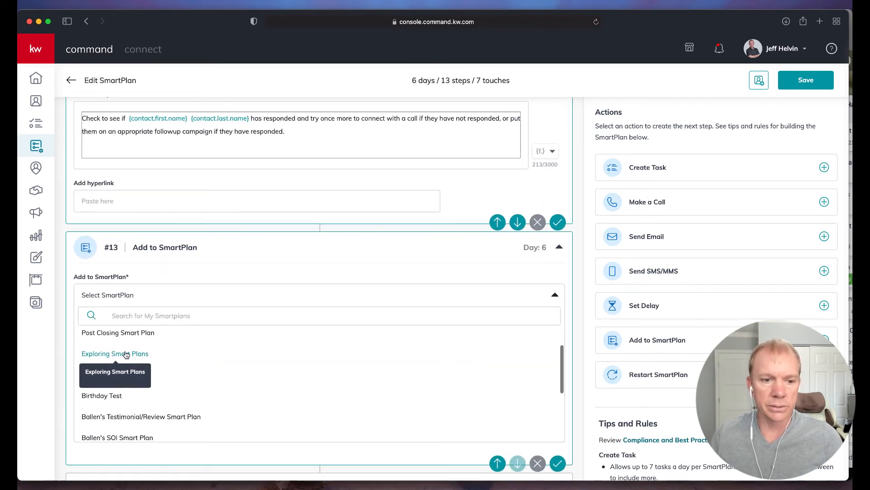
scroll(120, 358, "down", 2)
scroll(181, 367, "down", 1)
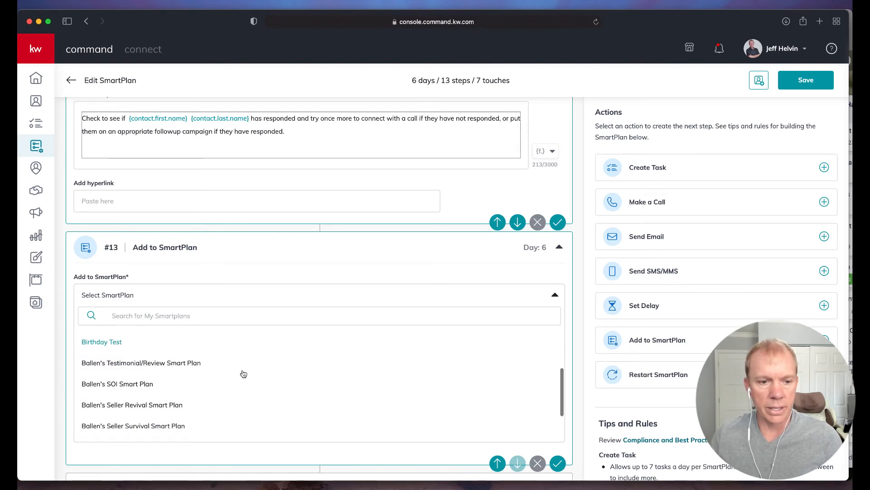
left_click(130, 385)
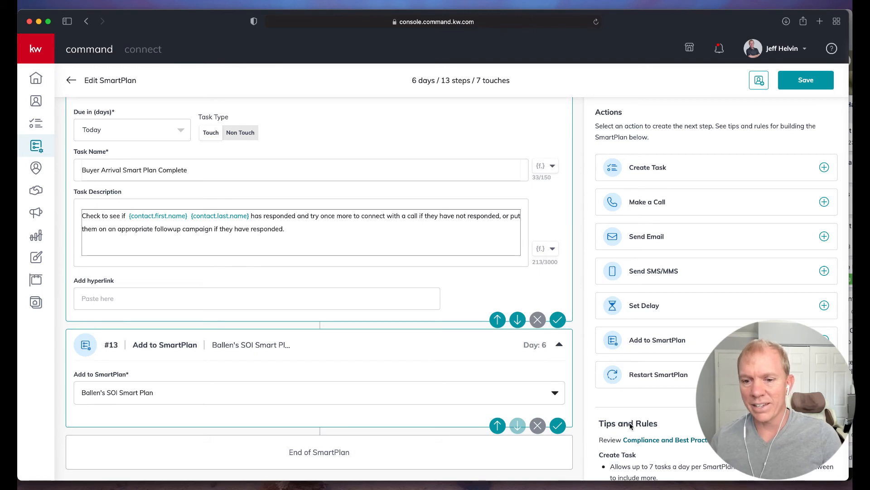
- Read the Tips and Rules for tasks, messages, delays, Add to SmartPlan, restarting the flow and touch limits
scroll(631, 426, "down", 10)
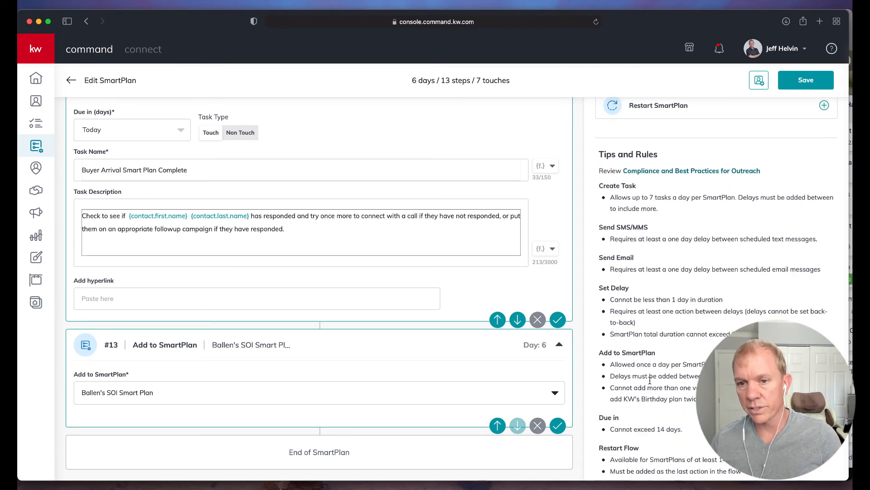
scroll(623, 224, "down", 2)
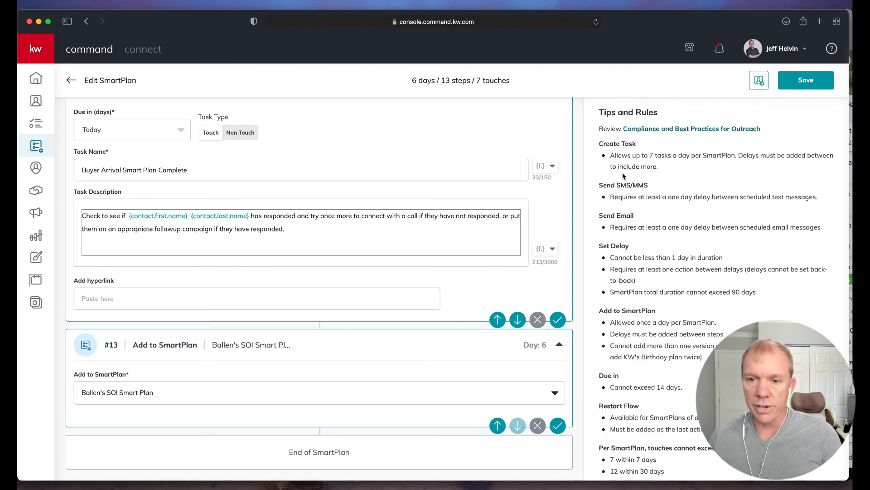
scroll(623, 177, "down", 1)
scroll(654, 283, "down", 1)
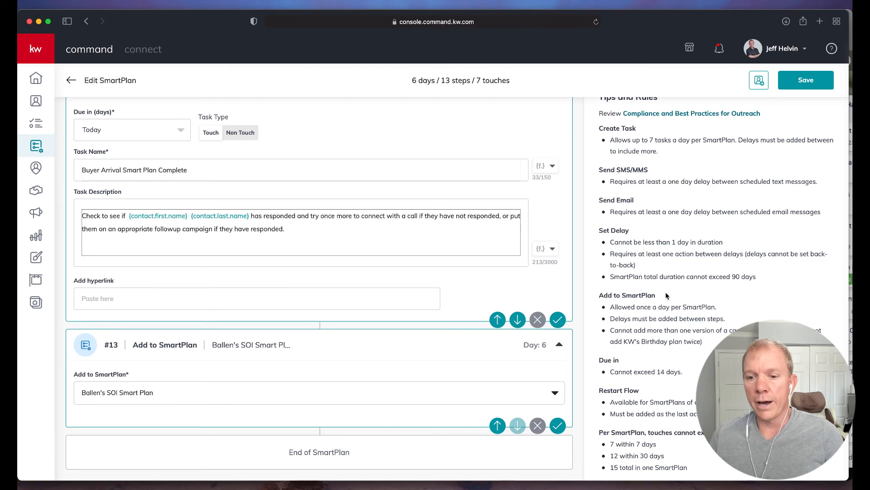
scroll(665, 295, "up", 10)
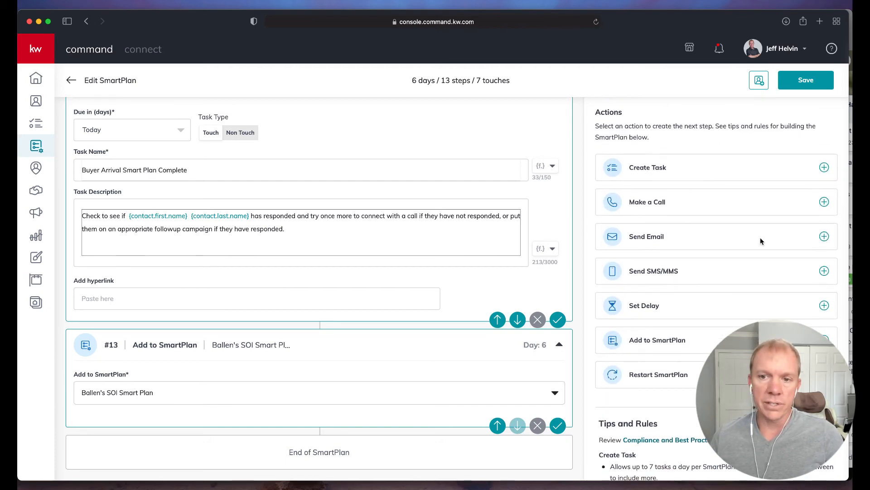
- Leave the Buyer Arrival plan editor without saving, discarding the changes, and return to the My SmartPlans list
scroll(306, 206, "up", 4)
scroll(308, 205, "up", 15)
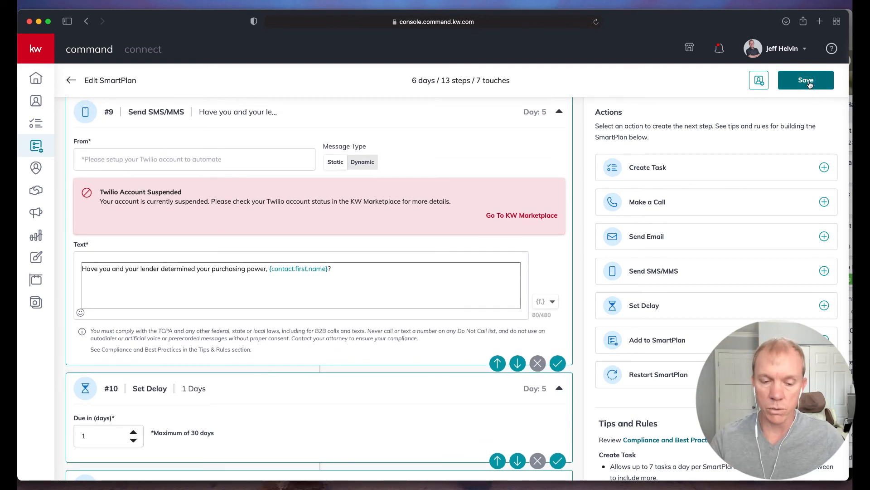
scroll(807, 83, "up", 1)
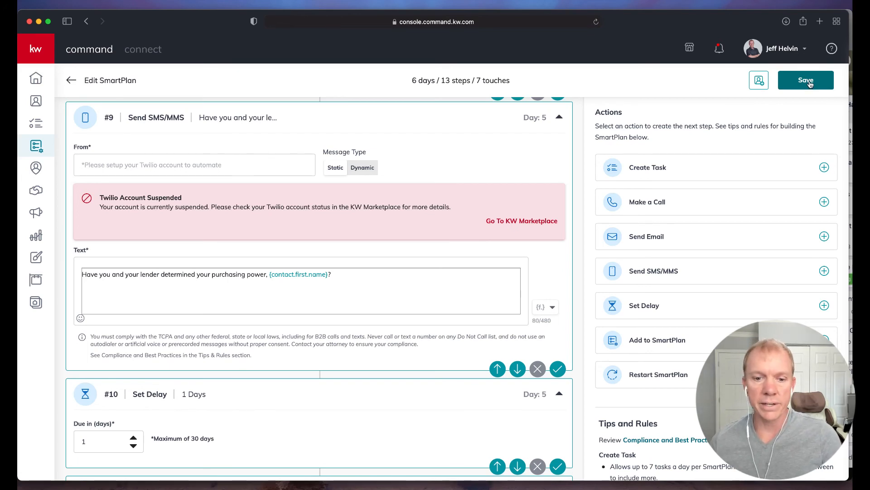
left_click(71, 80)
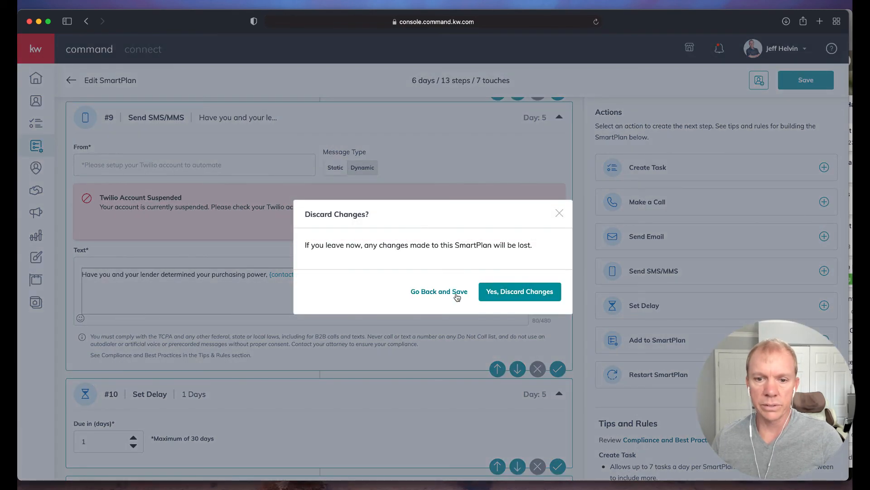
left_click(520, 293)
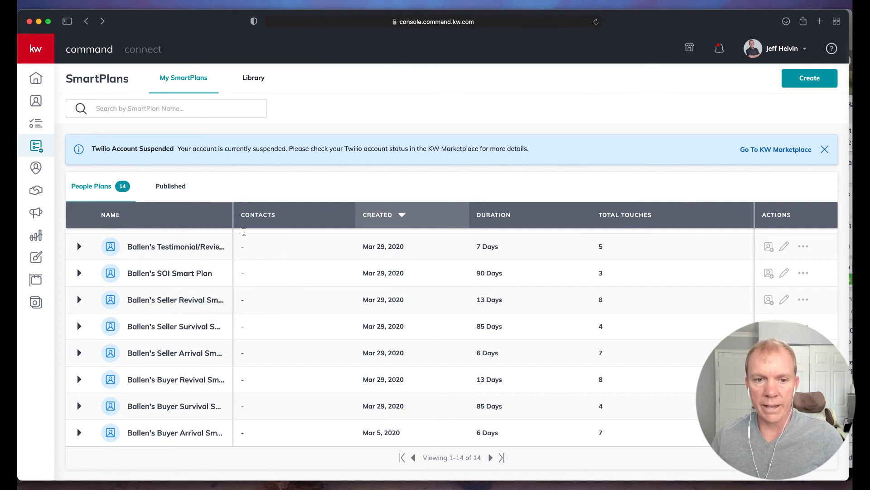
- View the additional actions available for Ballen's Testimonial/Review Smart Plan without applying any of them
left_click_drag(240, 246, 252, 246)
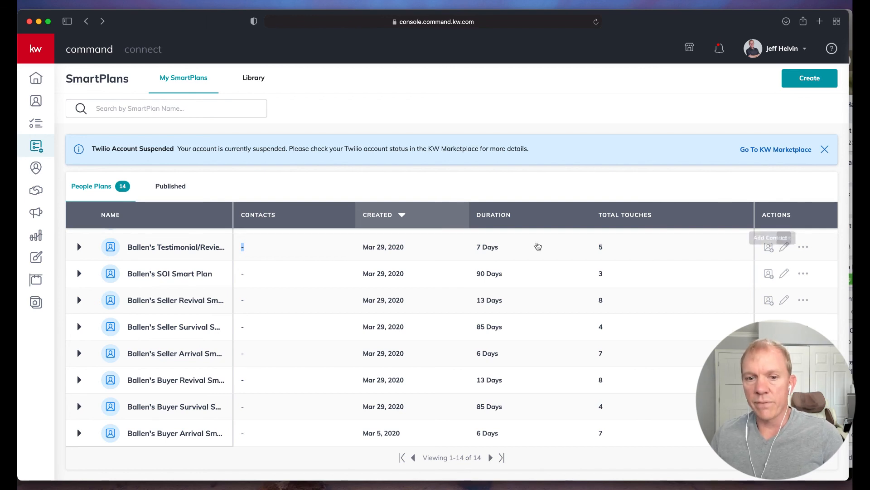
left_click(804, 248)
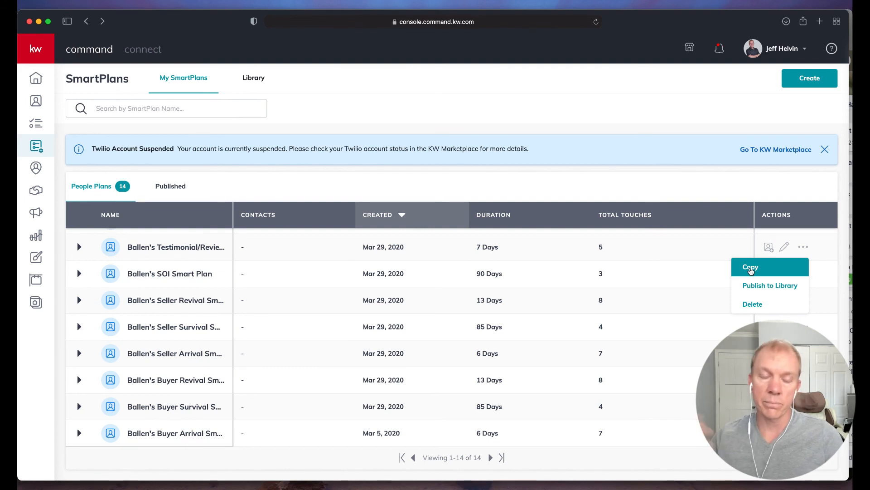
left_click(509, 191)
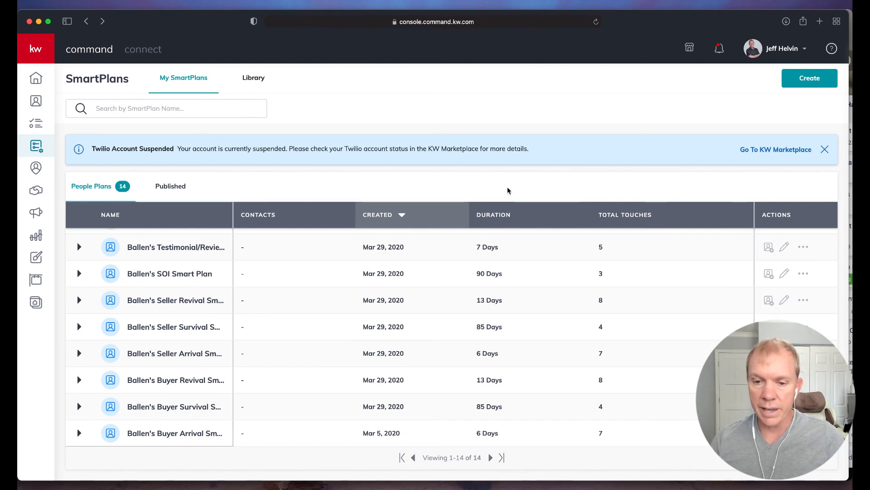